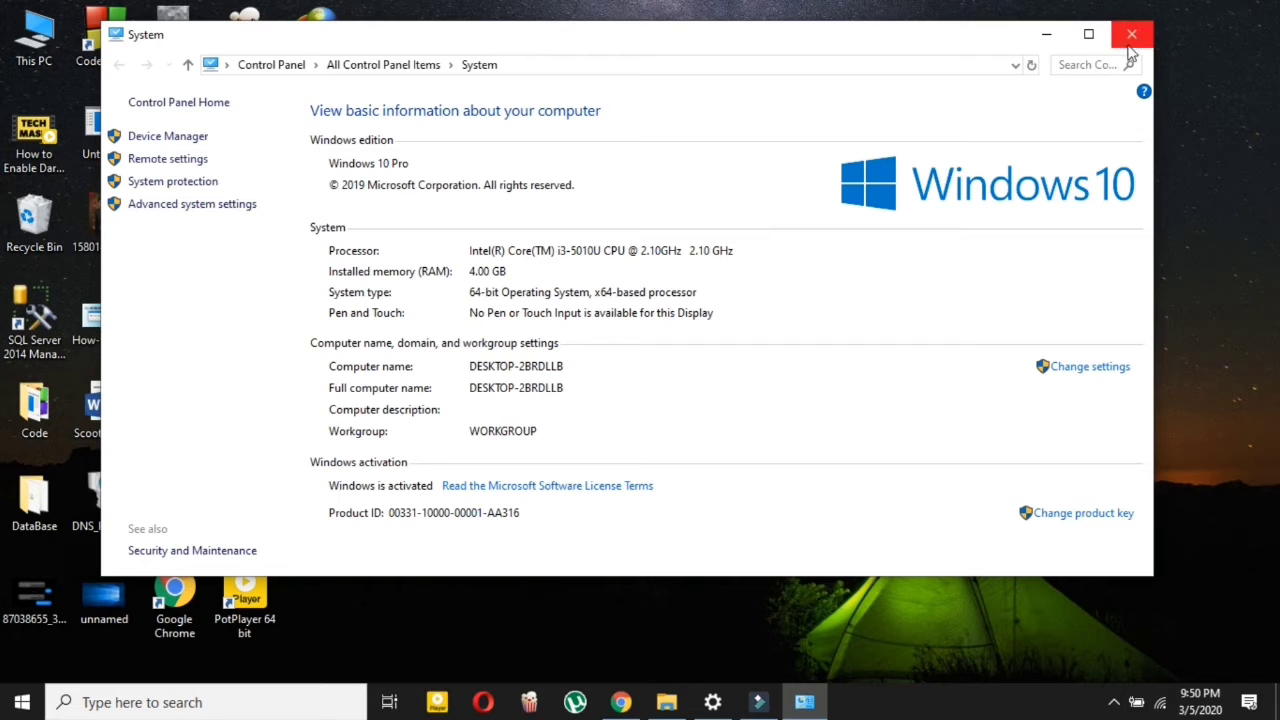
Step: Close the System window and open Registry Editor by searching Windows for "regedit"
left_click(1134, 34)
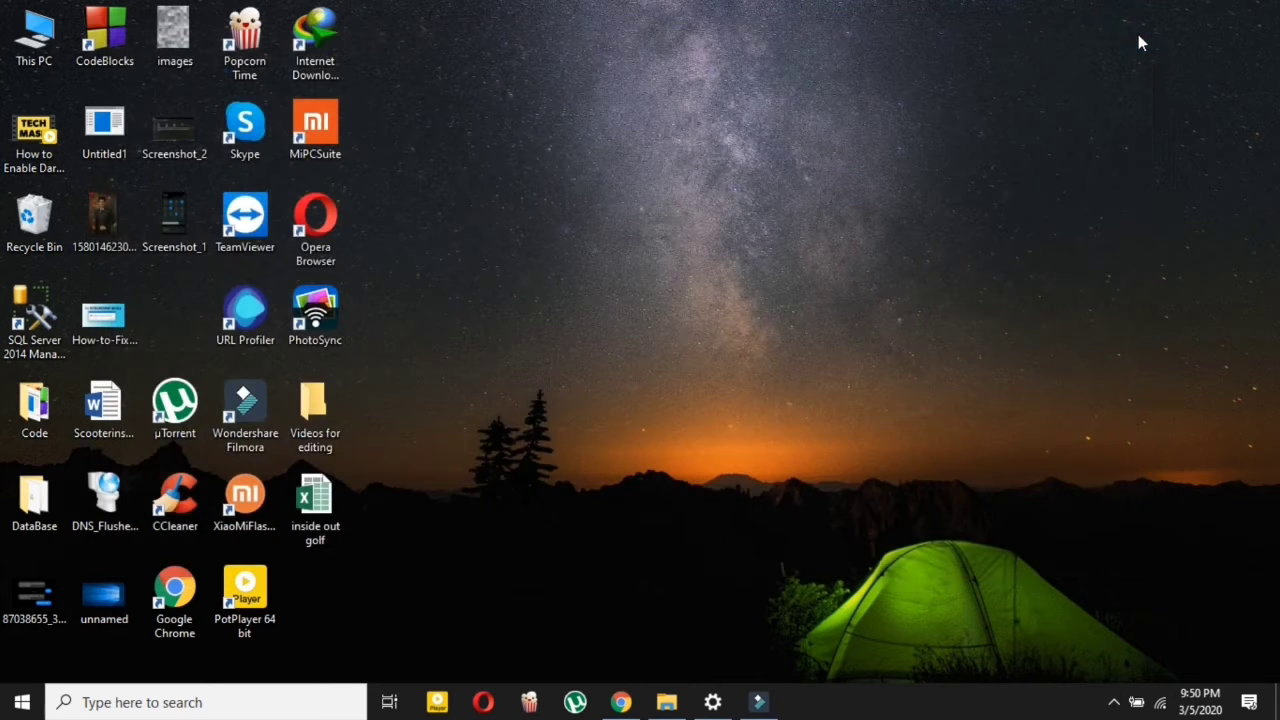
left_click(253, 708)
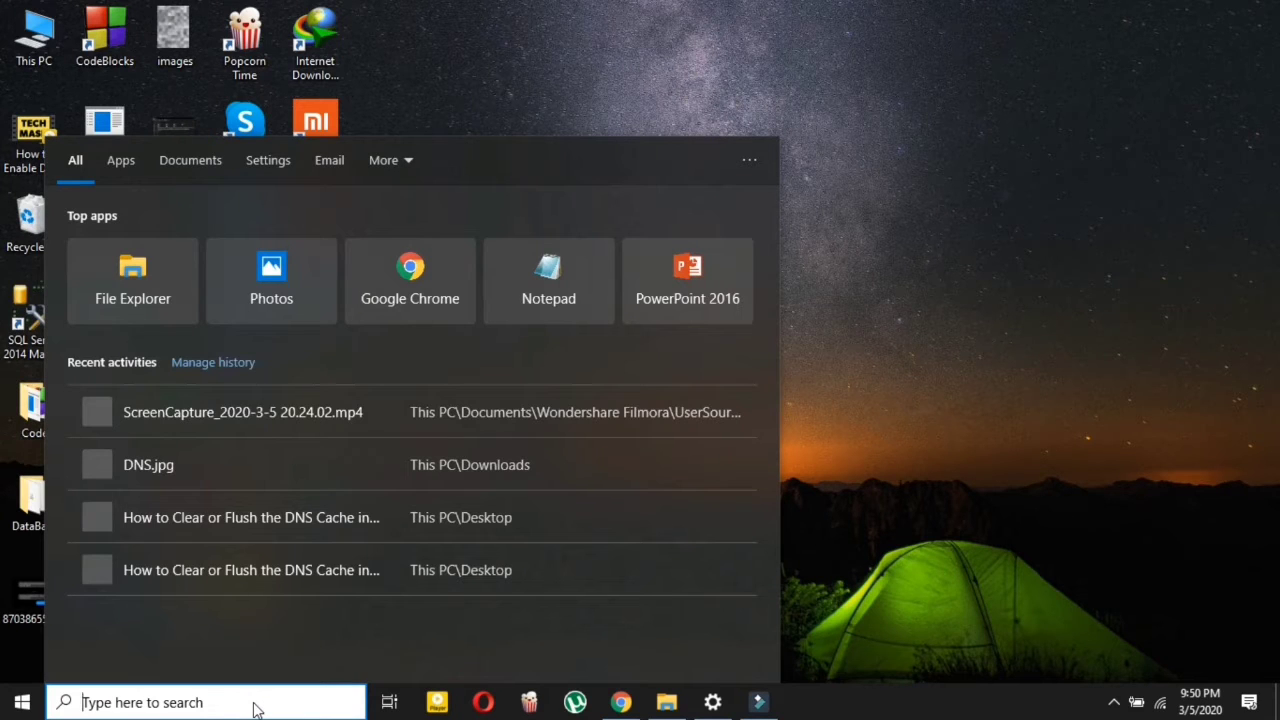
type("r")
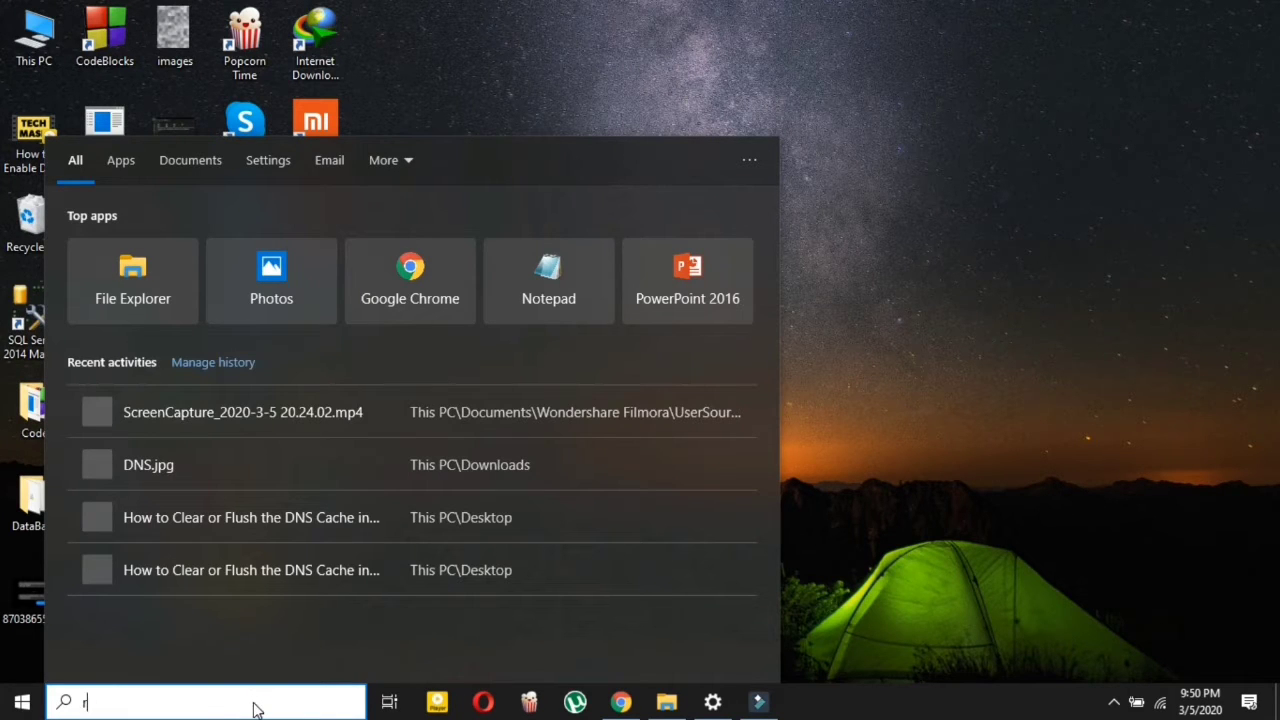
type("ege")
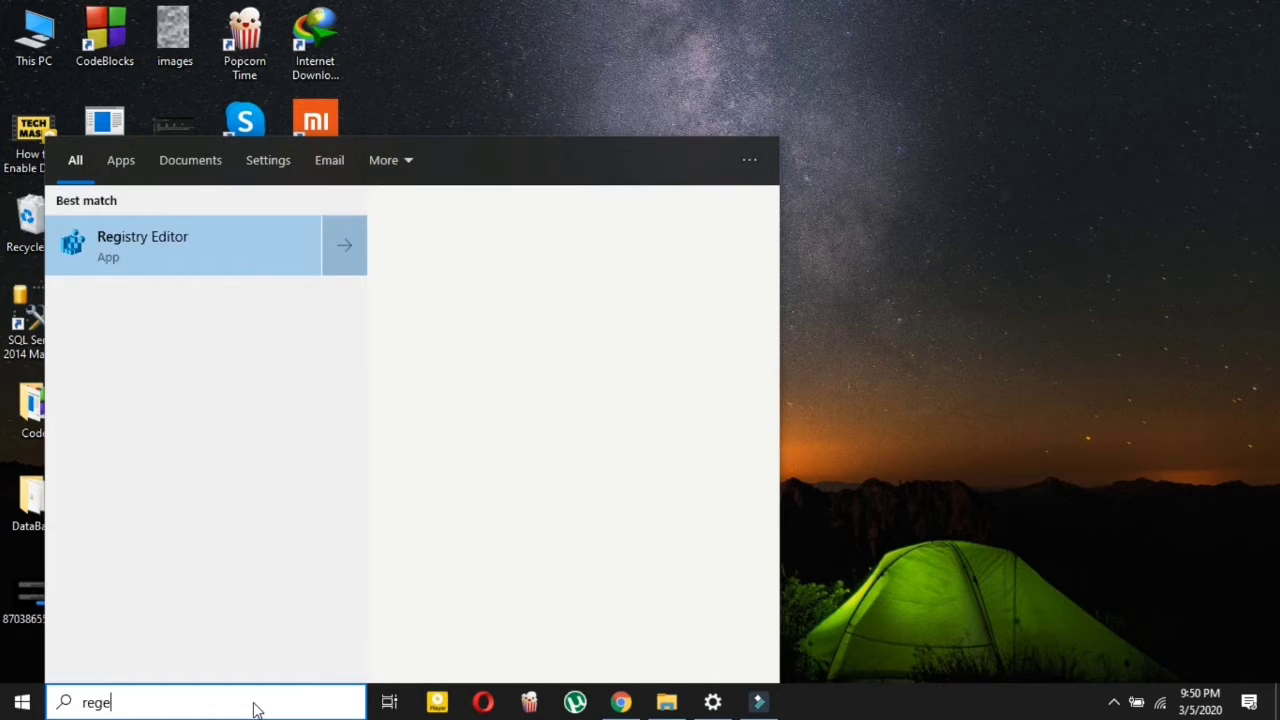
type("dit")
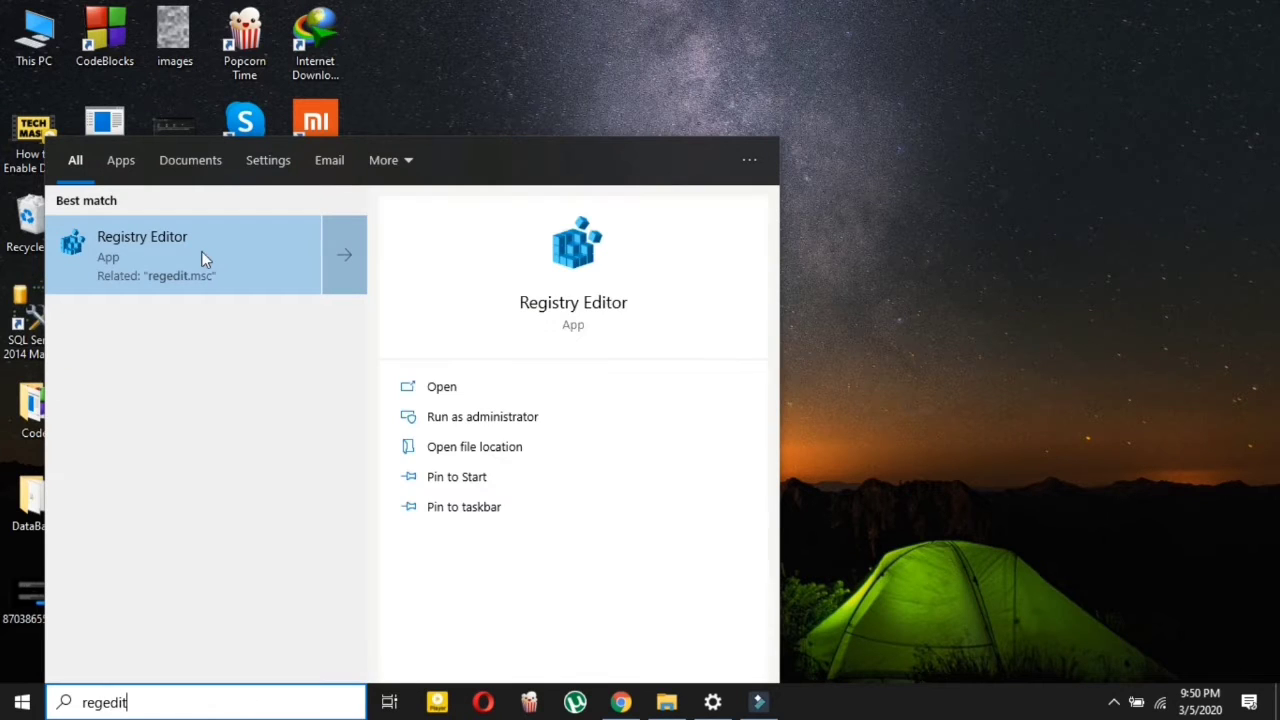
left_click(143, 260)
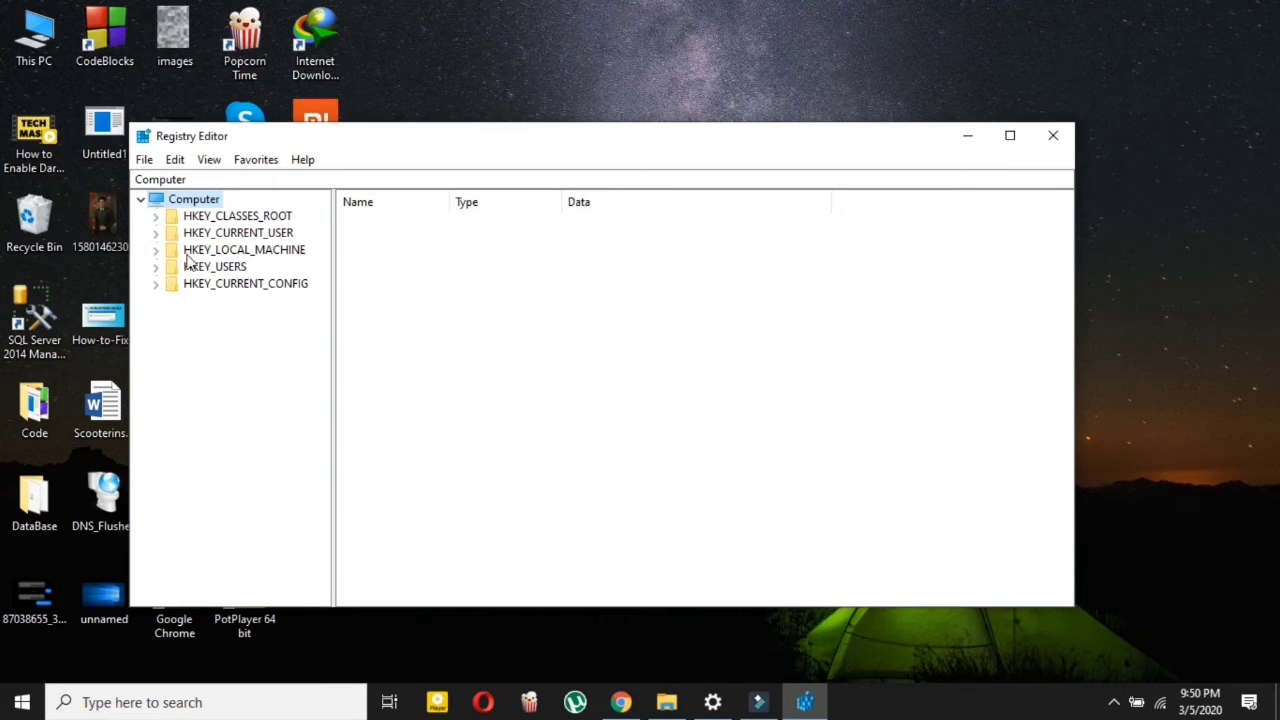
Step: Expand the registry tree to HKEY_LOCAL_MACHINE\SOFTWARE\Microsoft\Windows and select the Windows key
left_click(157, 251)
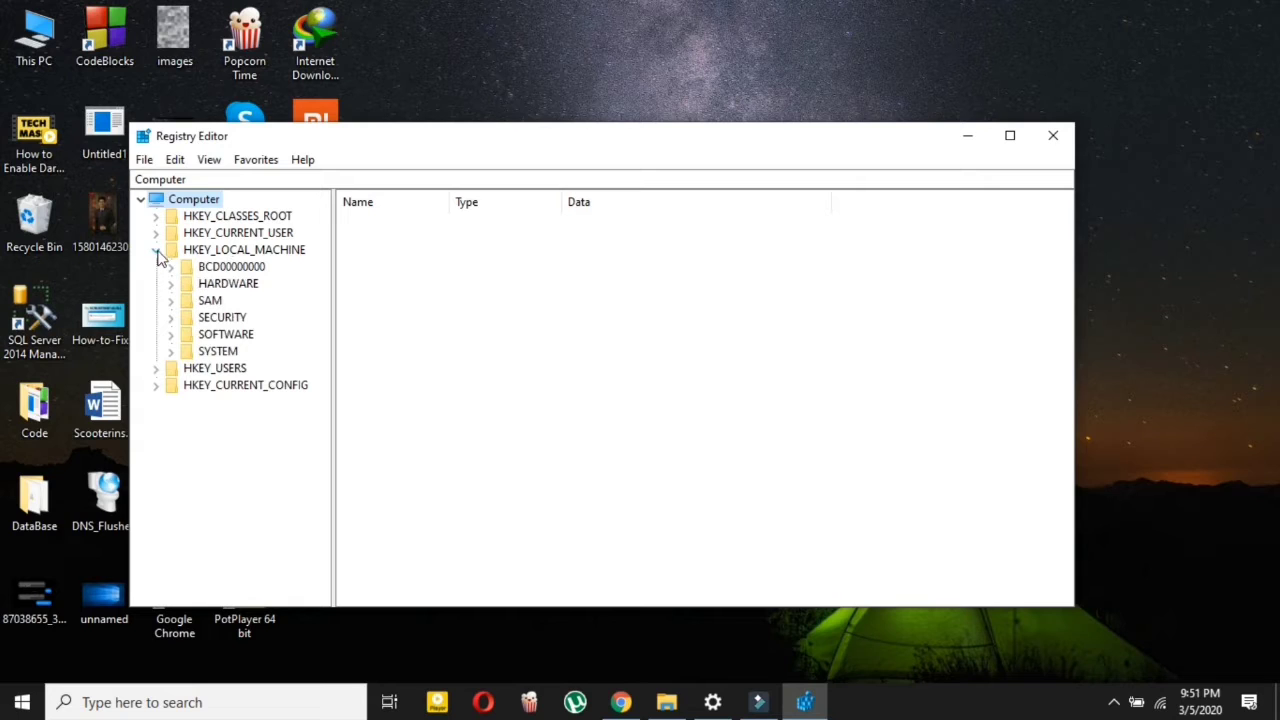
left_click(171, 336)
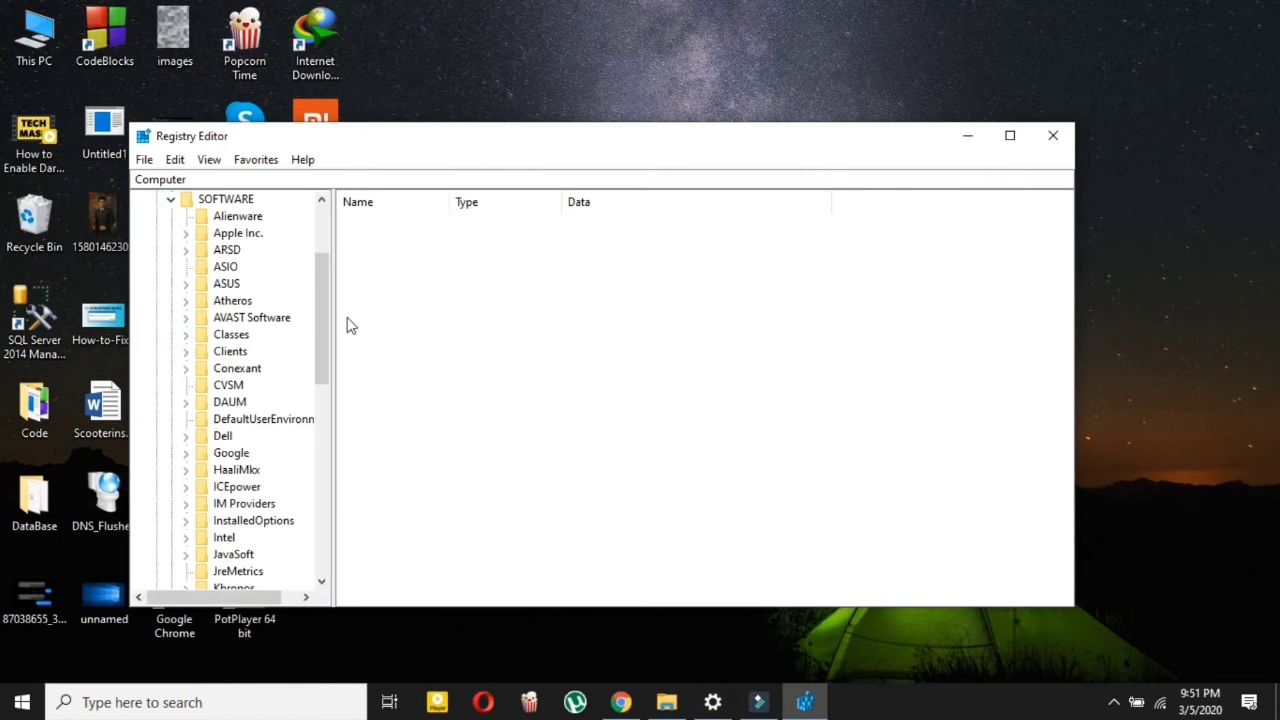
left_click_drag(324, 317, 324, 405)
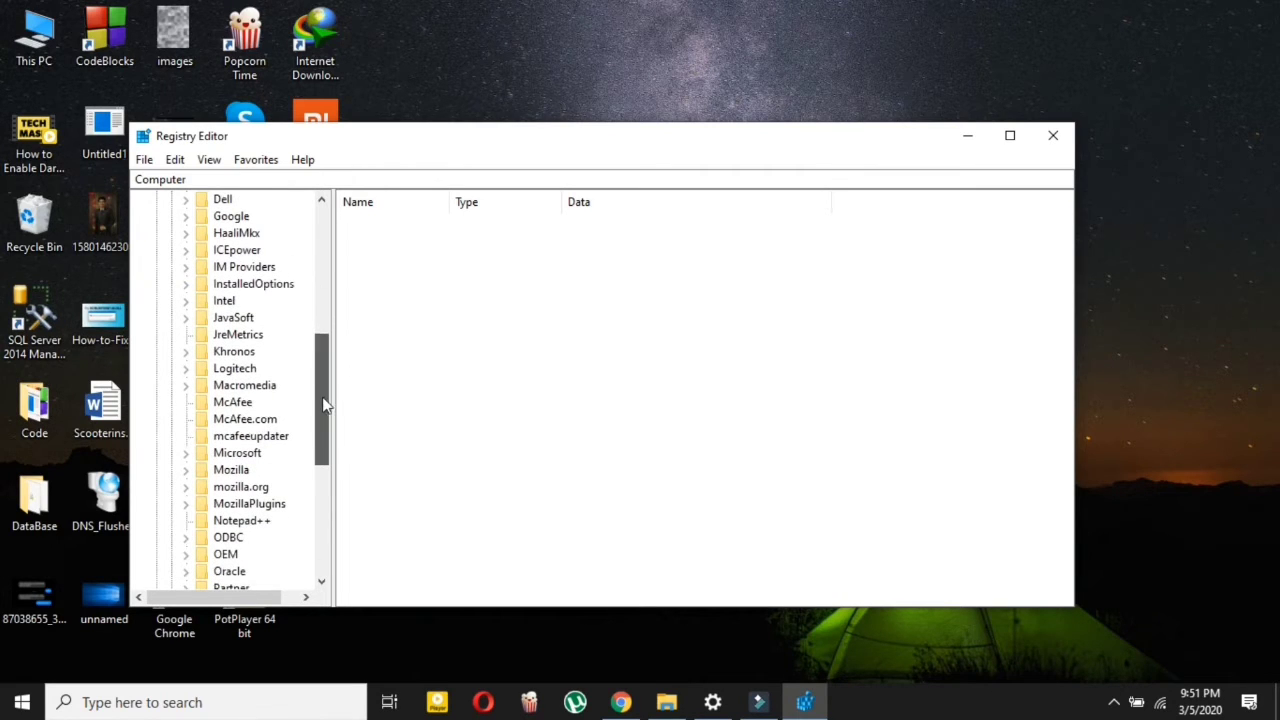
left_click(185, 455)
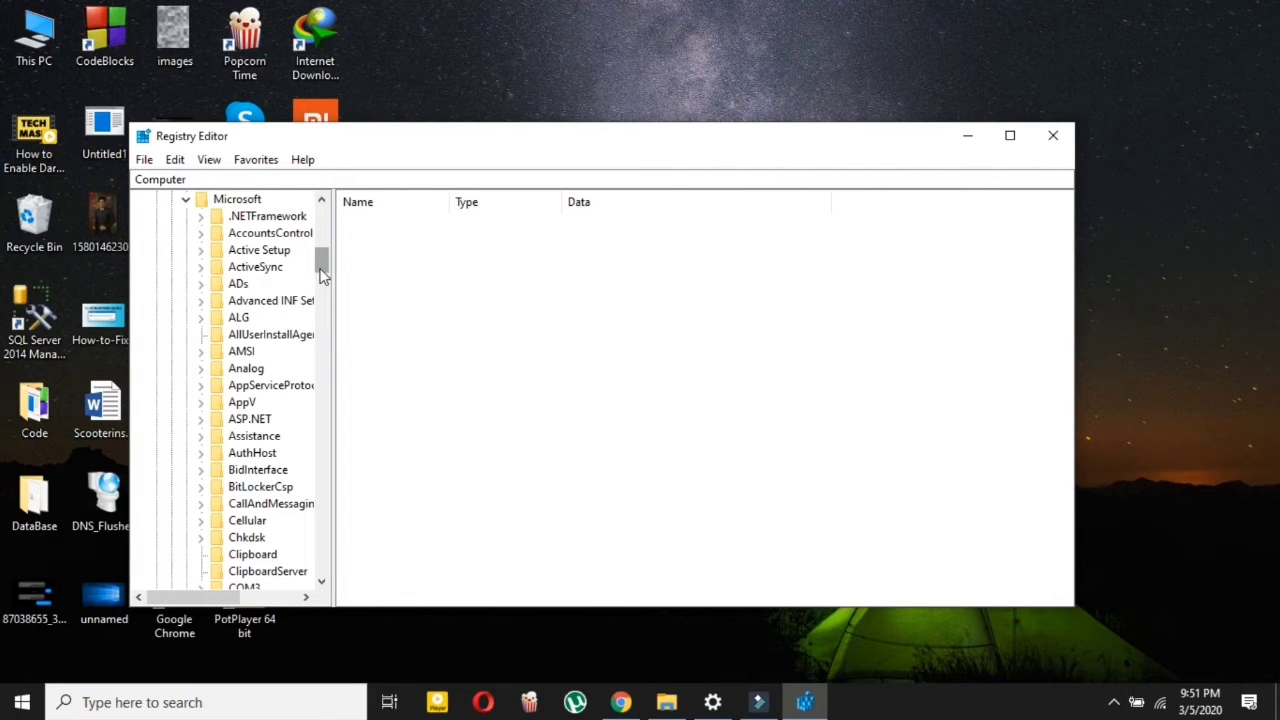
left_click_drag(321, 275, 323, 514)
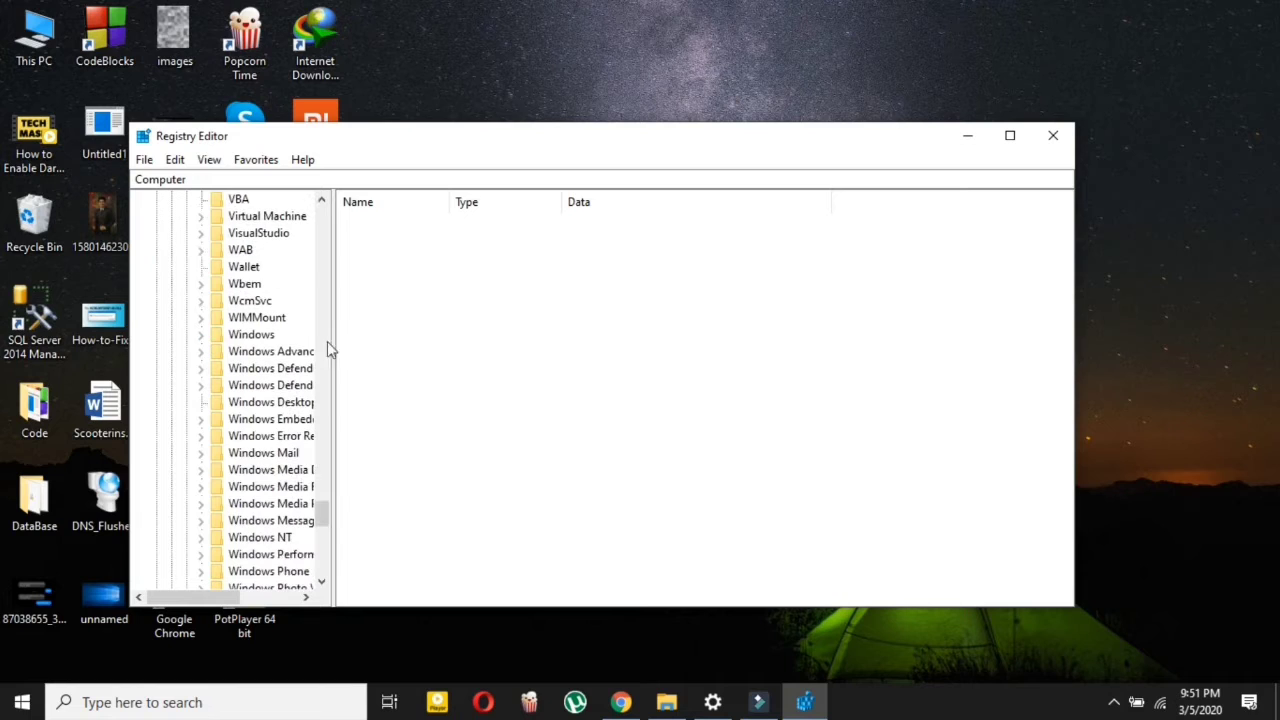
left_click(201, 336)
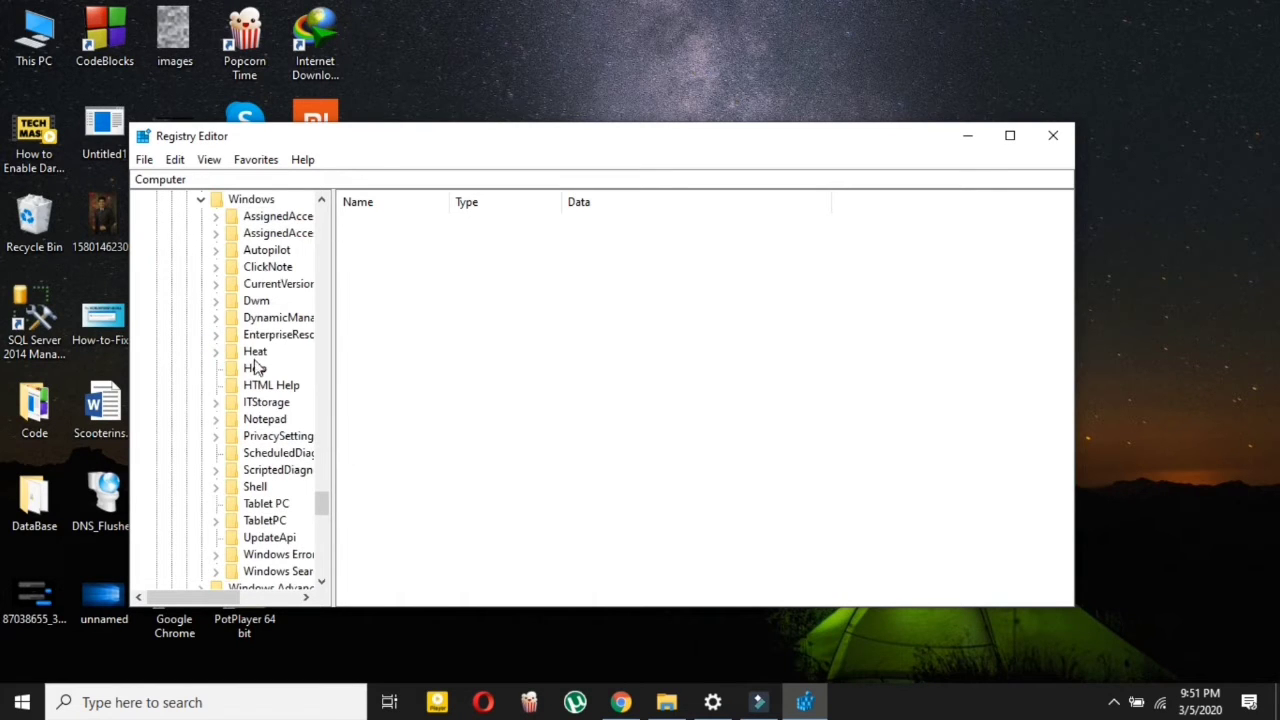
left_click(250, 200)
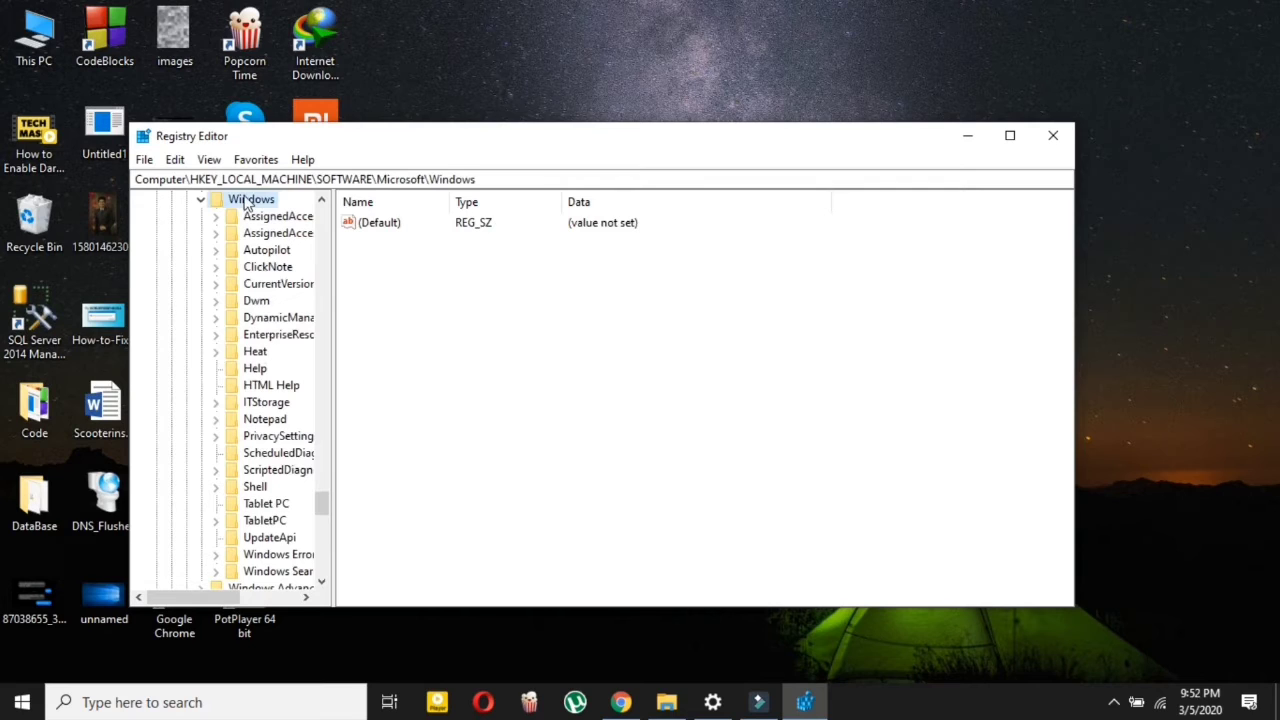
Step: Create a new key named "Windows Update" under the Windows key
right_click(250, 200)
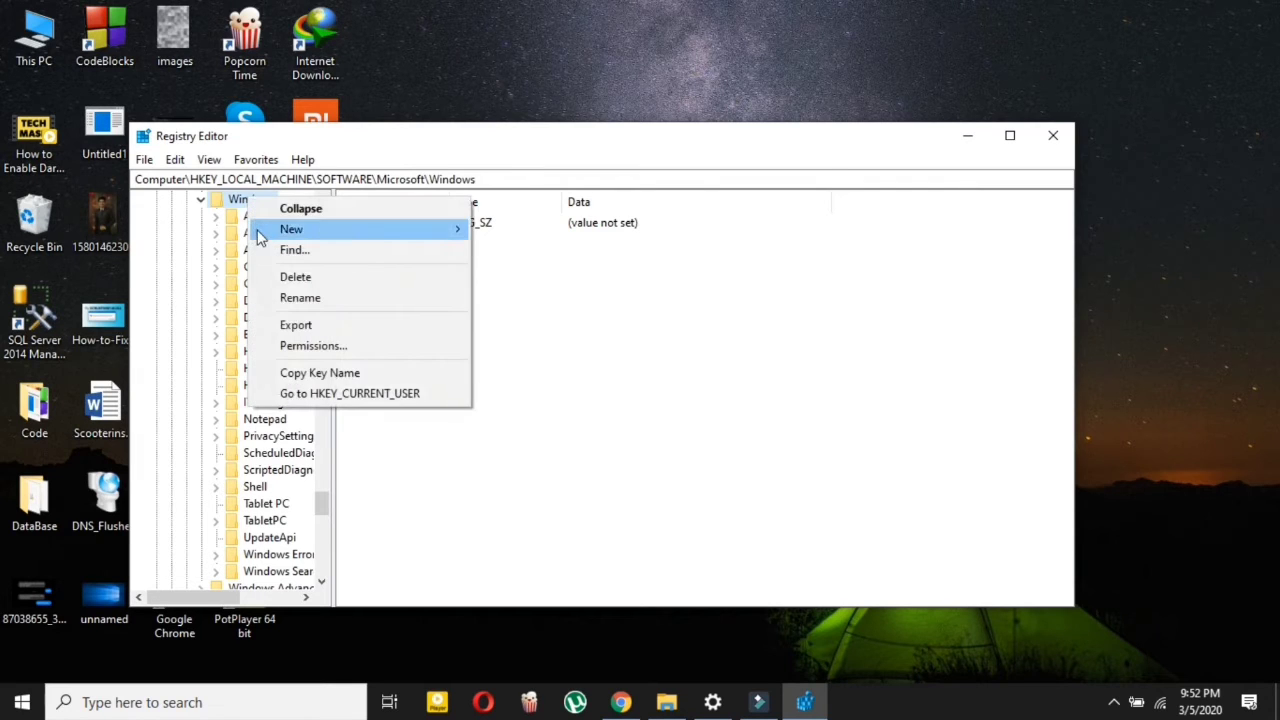
mouse_move(288, 232)
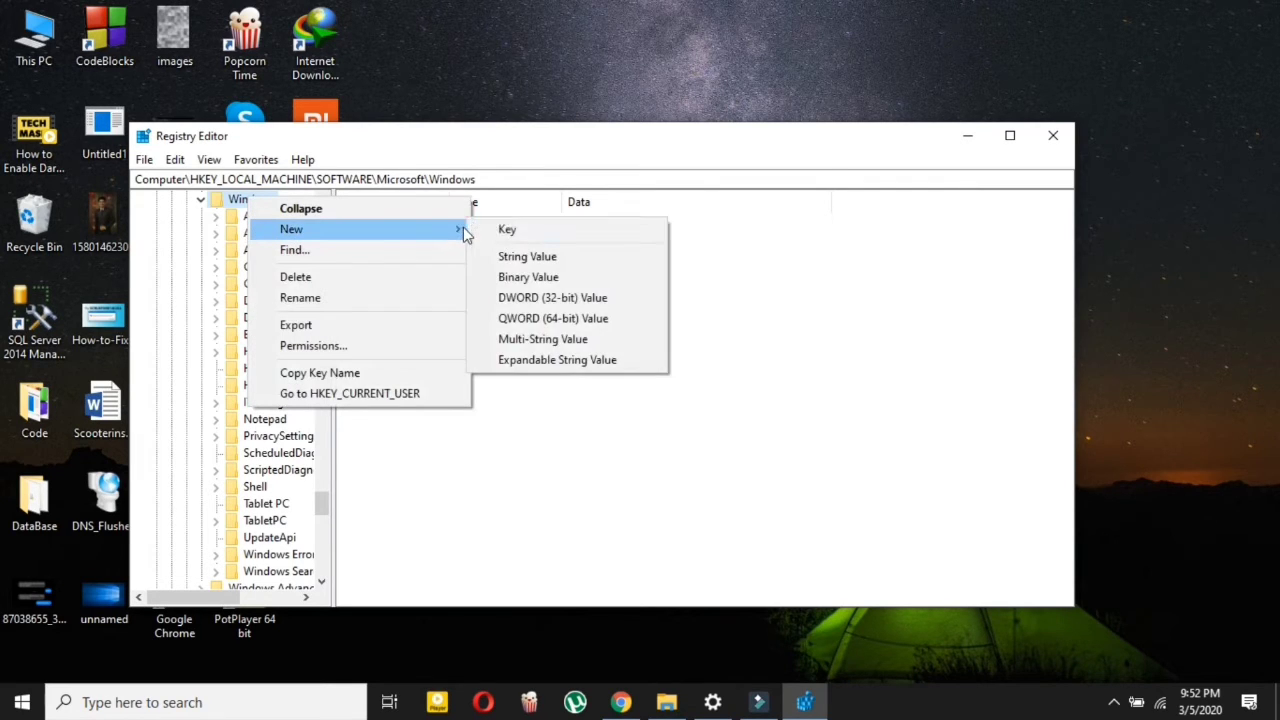
left_click(507, 231)
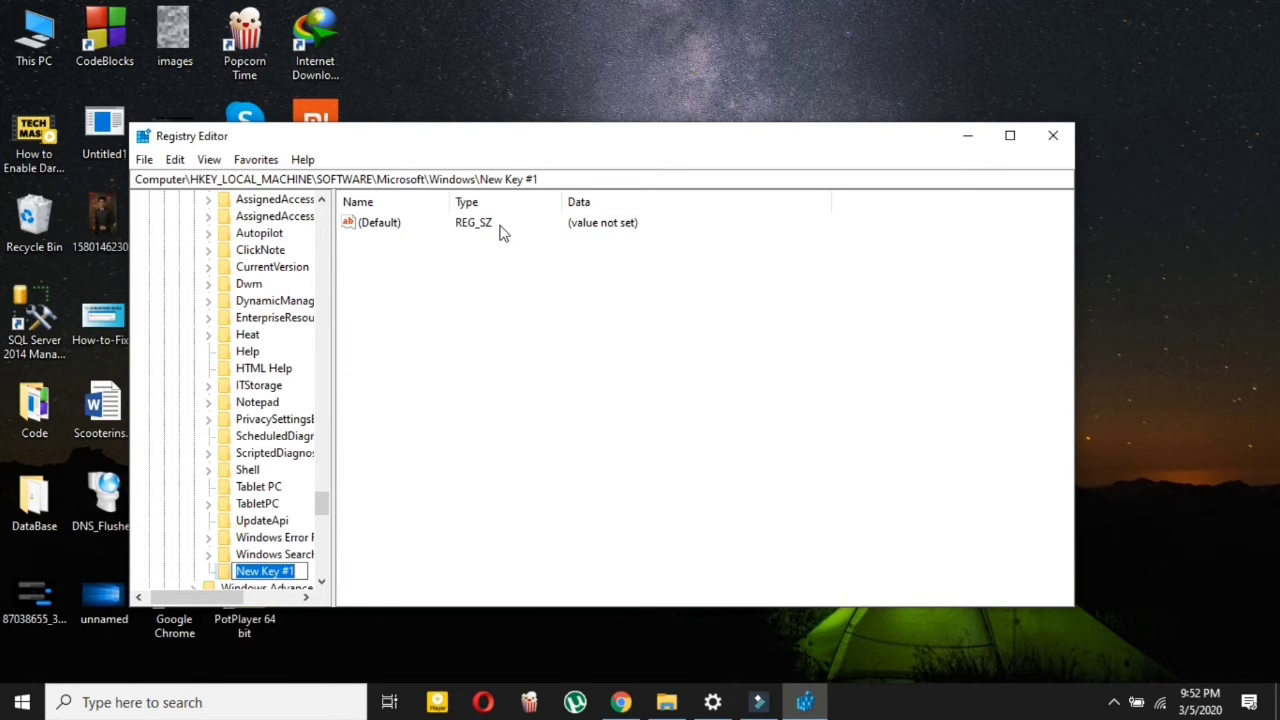
type("Win")
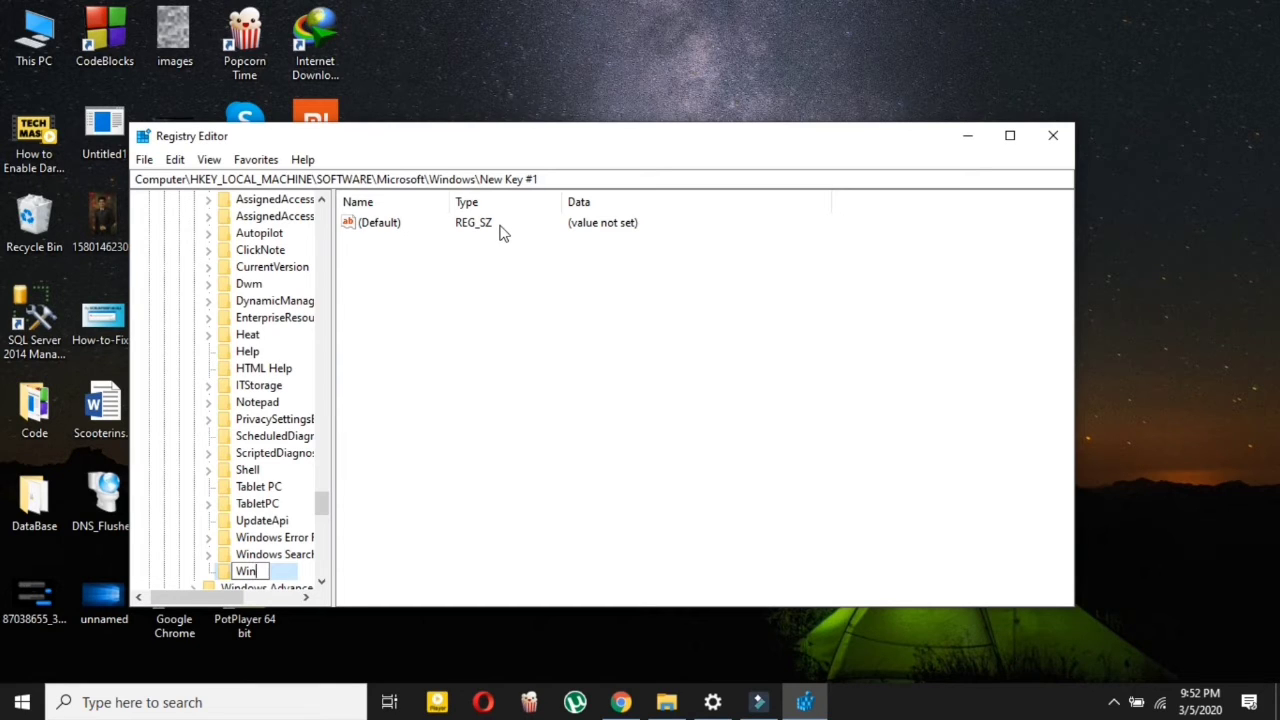
type("dows Update")
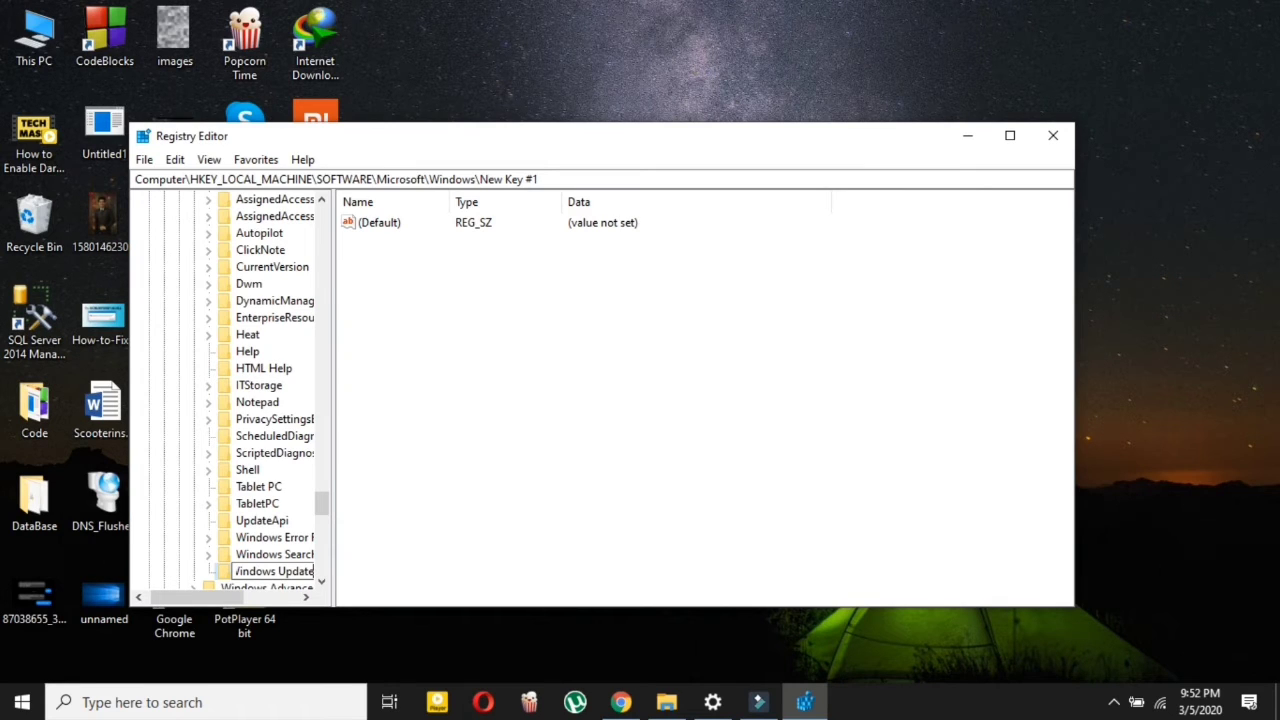
key("Return")
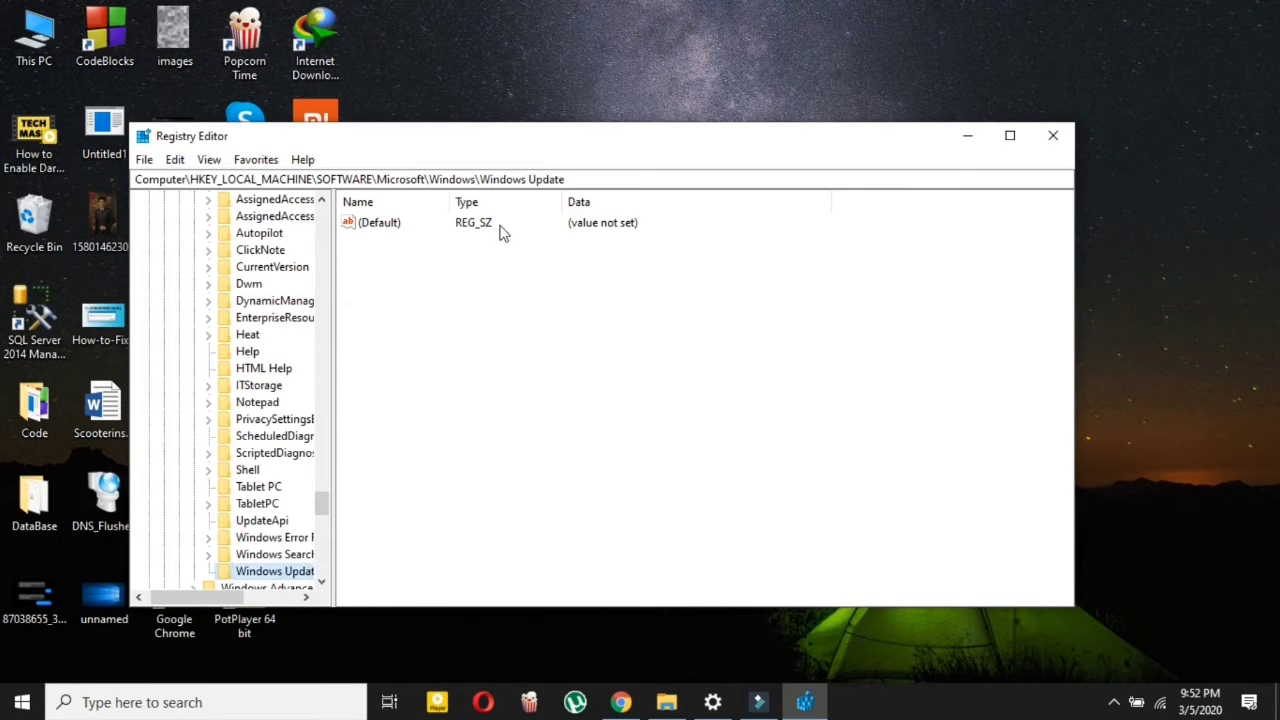
Step: Create a new subkey named "AU" under the Windows Update key
right_click(276, 576)
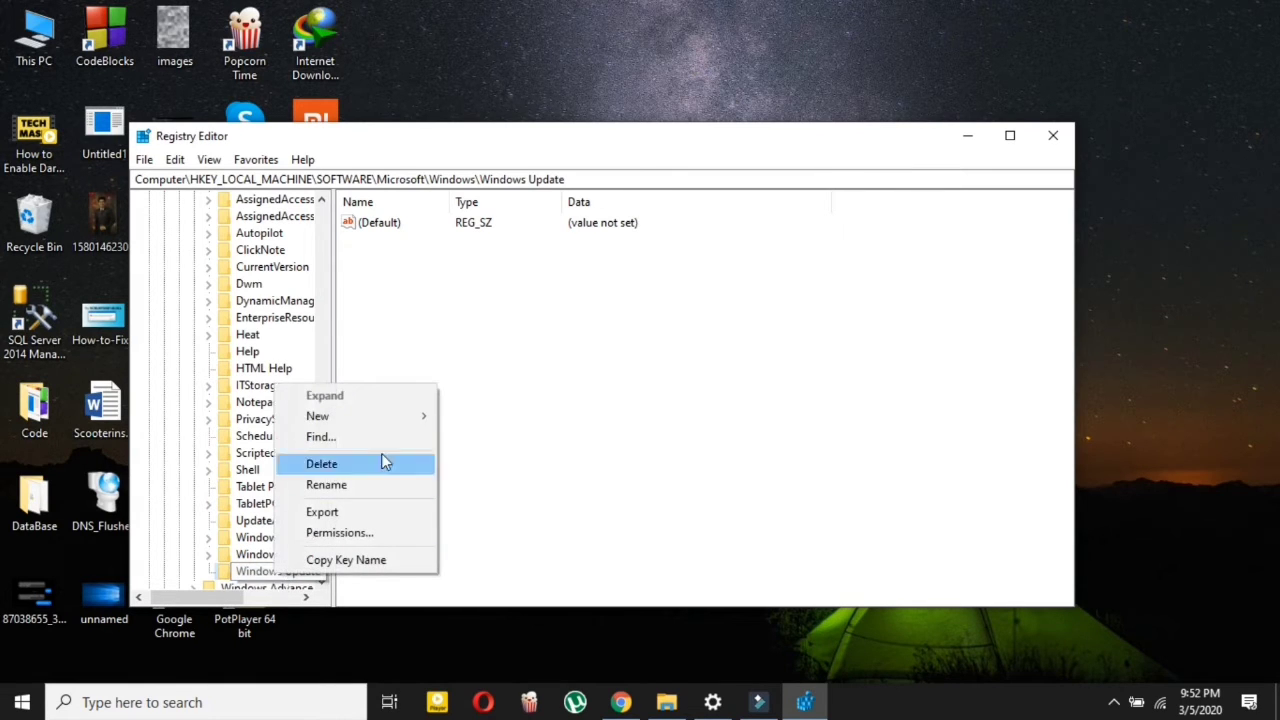
mouse_move(397, 420)
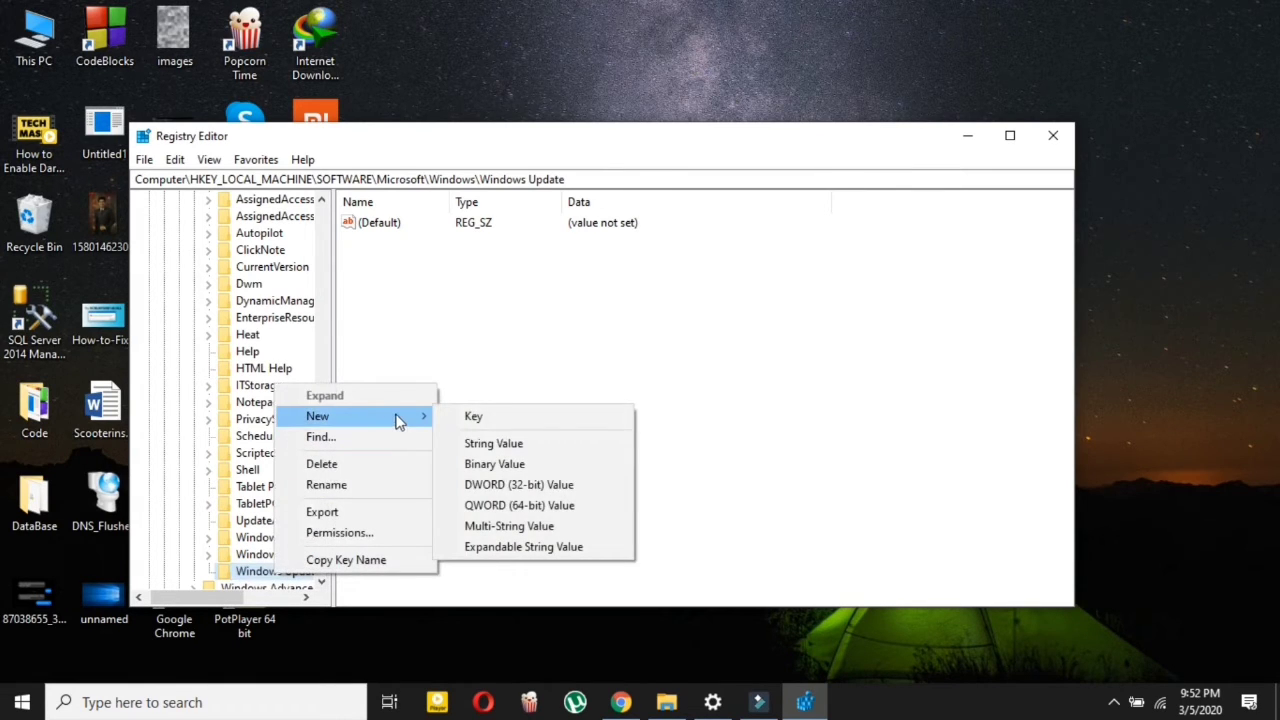
left_click(450, 414)
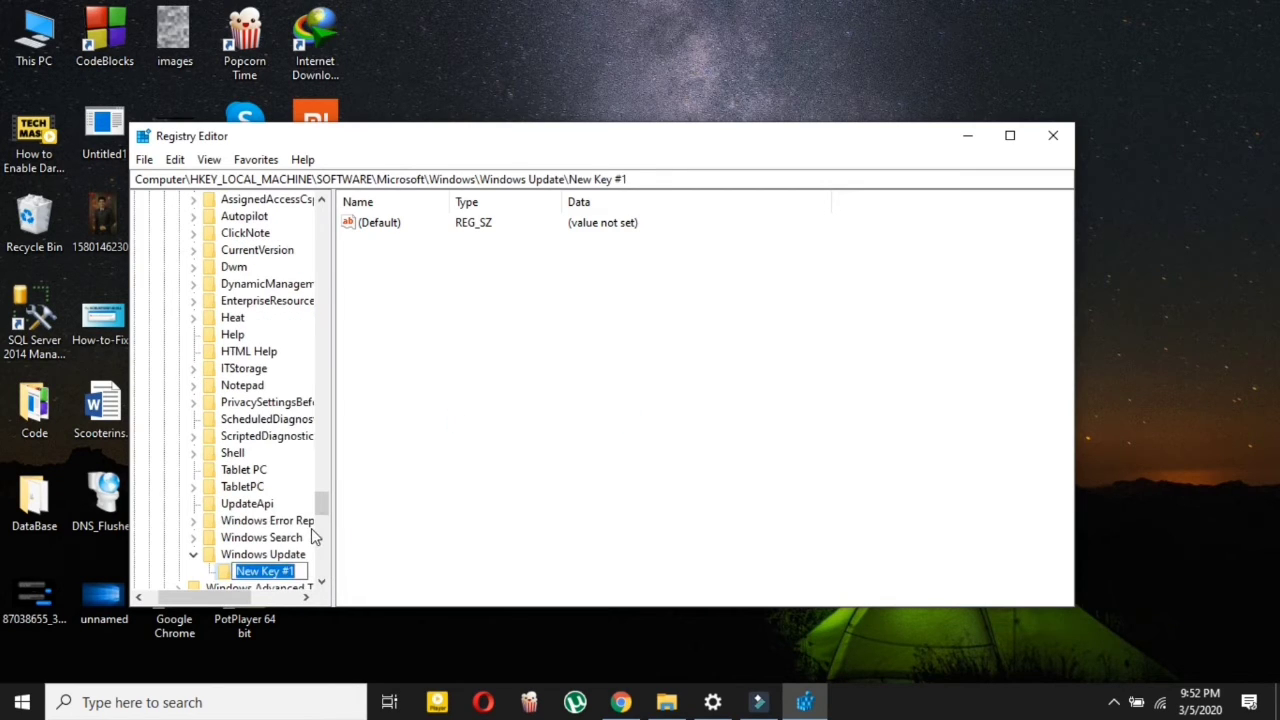
type("A")
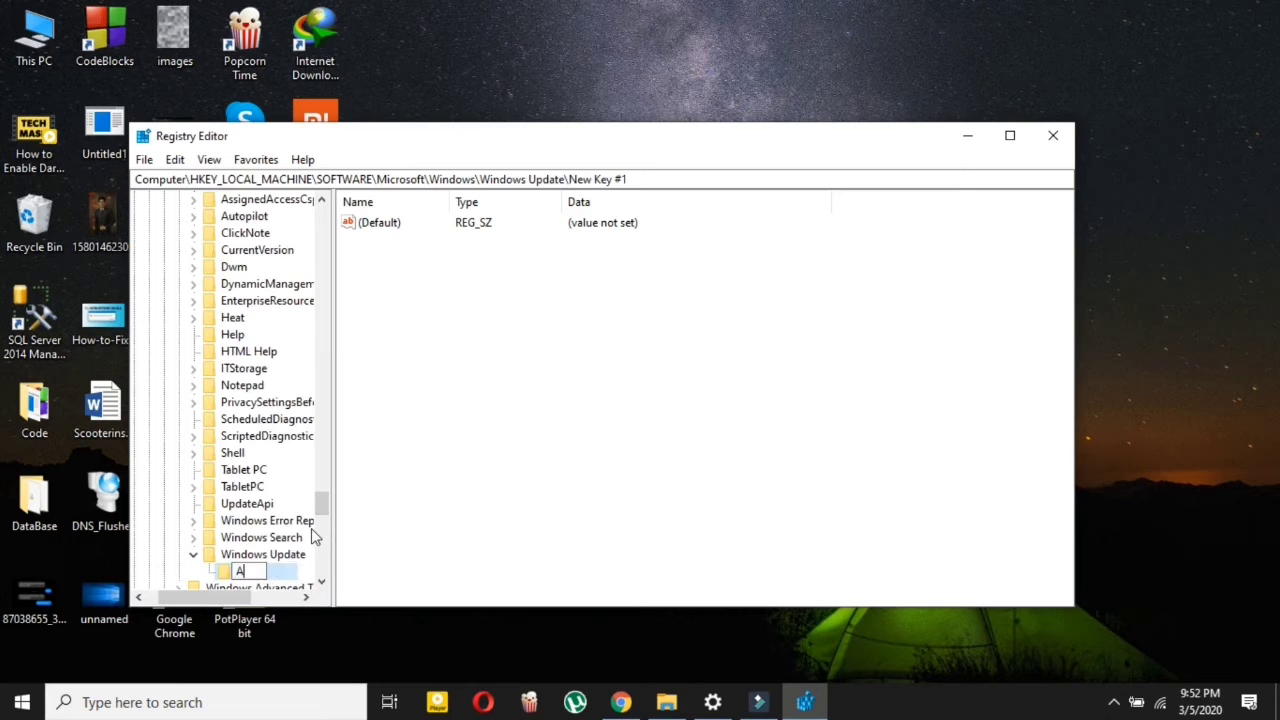
type("U")
key("Return")
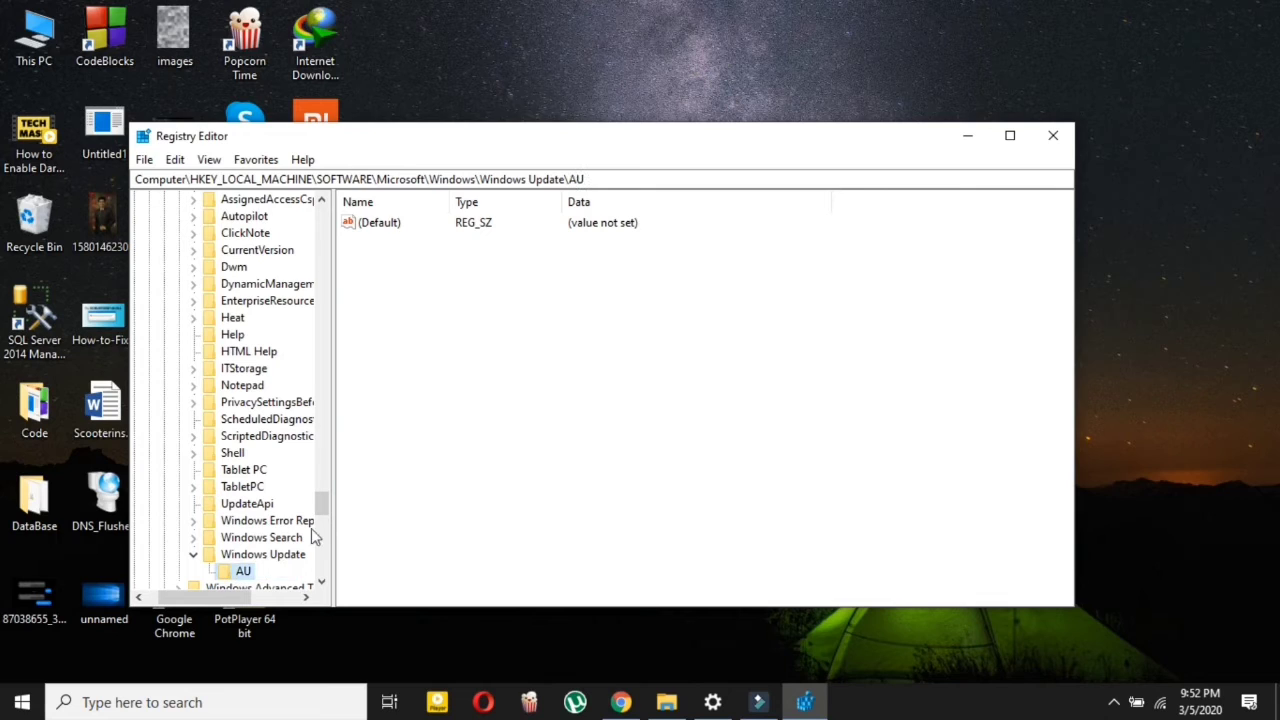
Step: Create a QWORD (64-bit) value named "NoAutoRebootWithLoggedOnUser" in the AU key
right_click(243, 575)
mouse_move(316, 410)
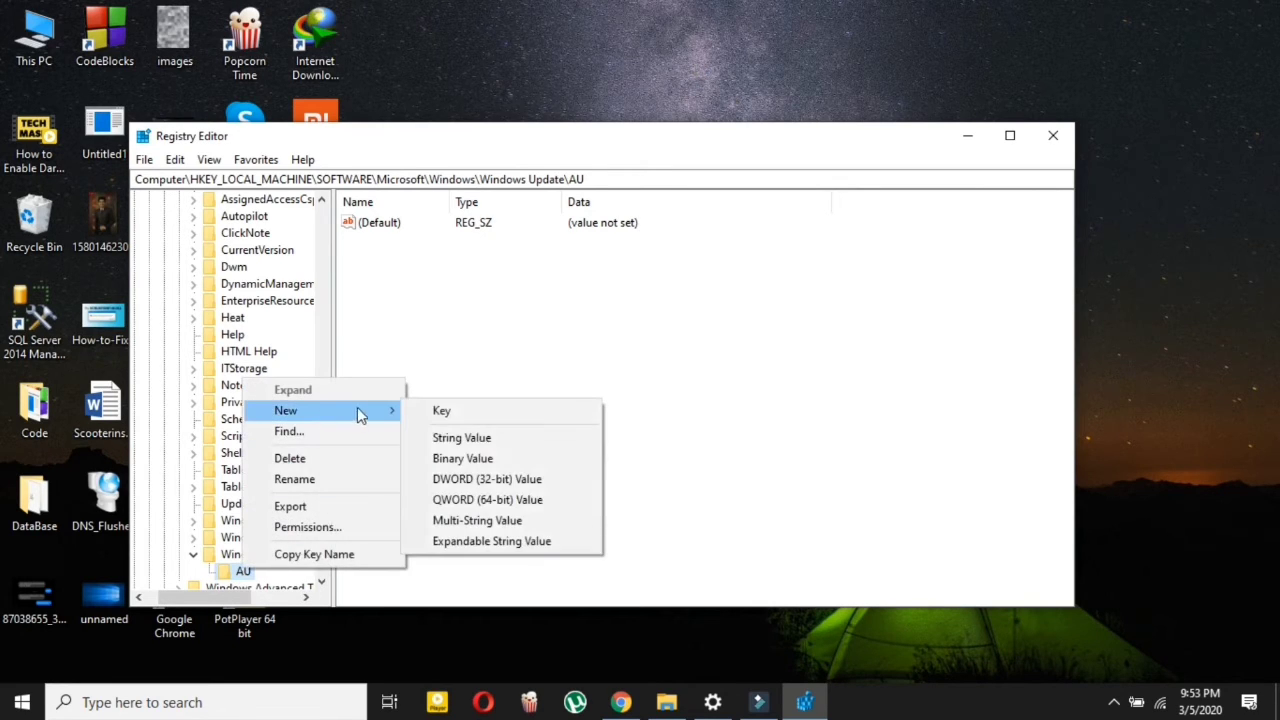
left_click(492, 503)
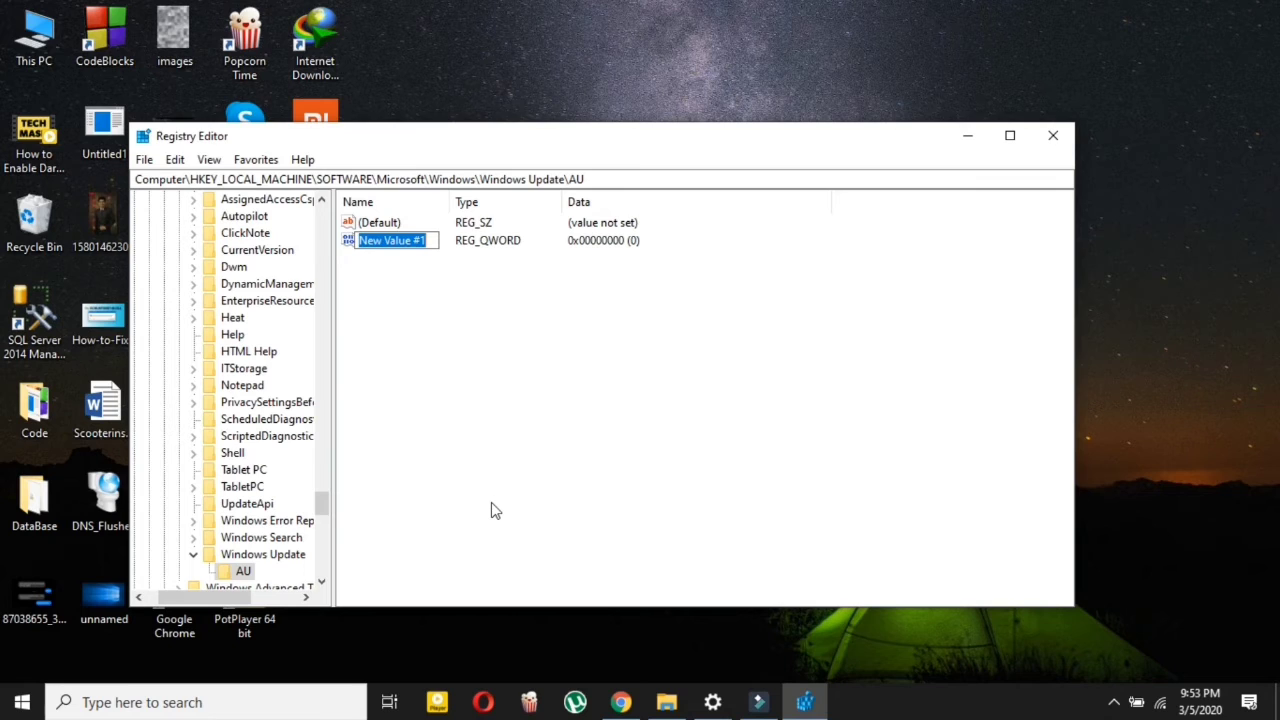
type("No")
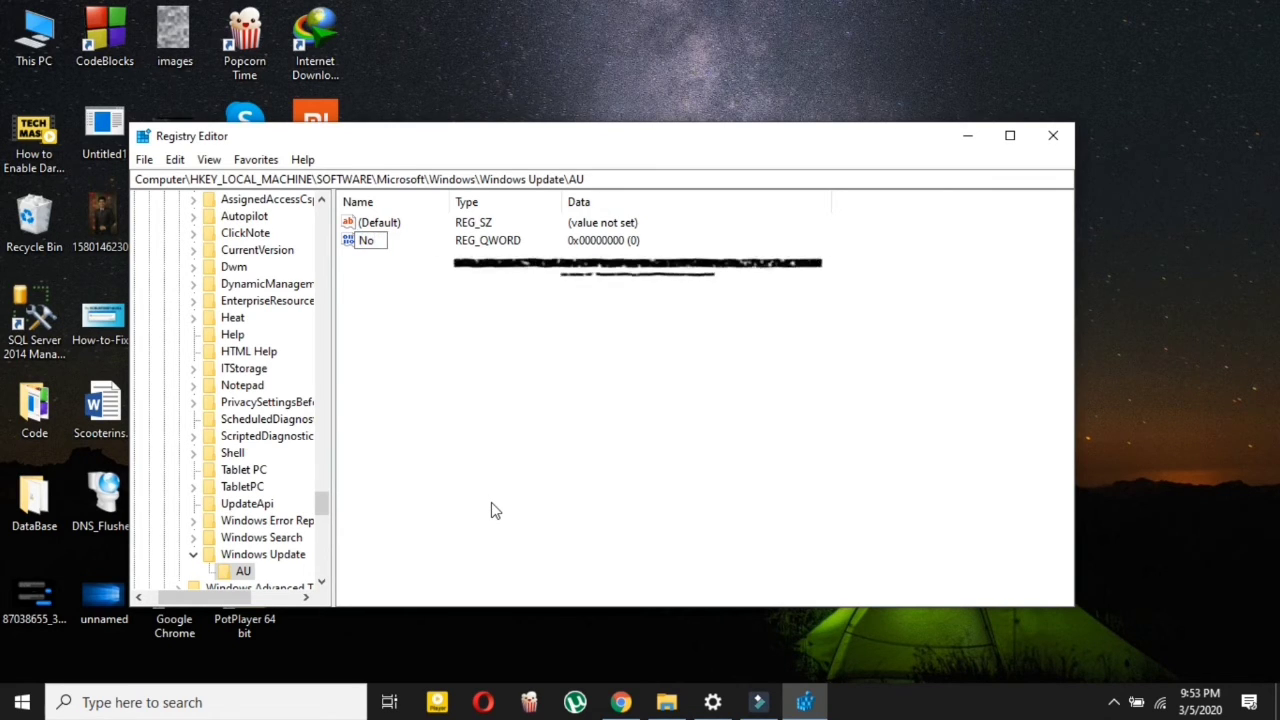
type("AutoR")
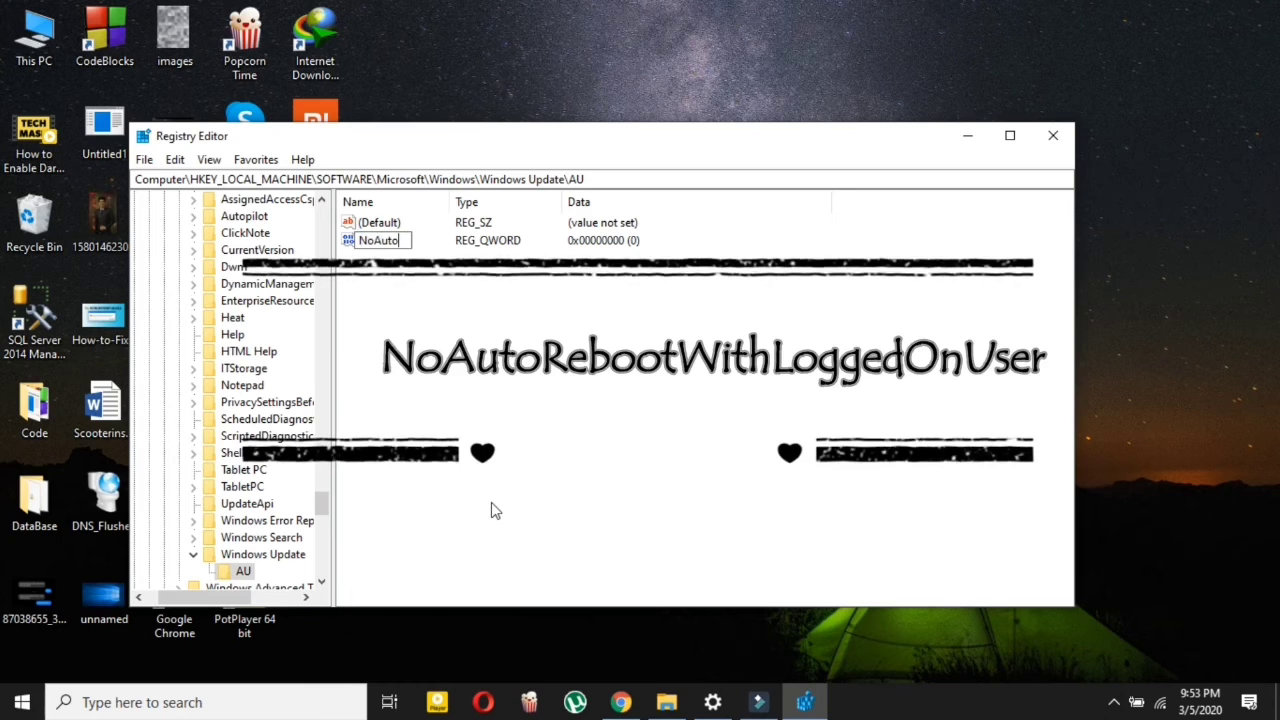
type("eboot")
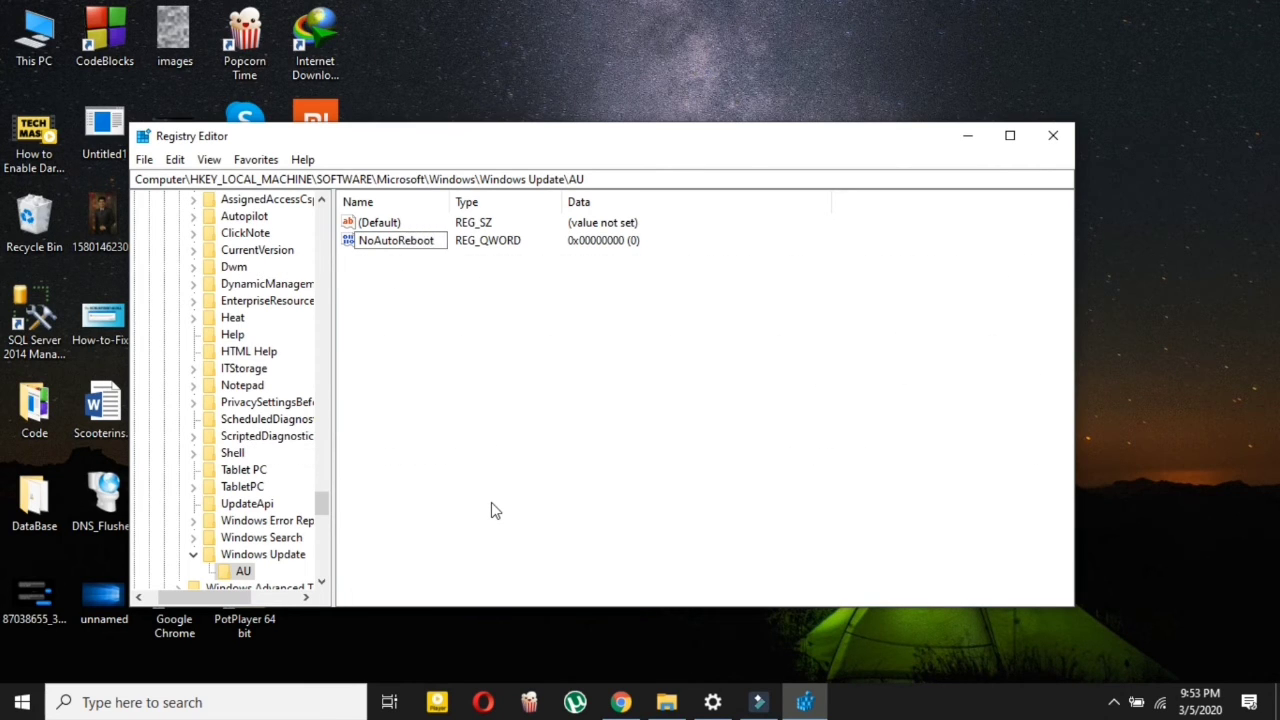
type("WithLogged")
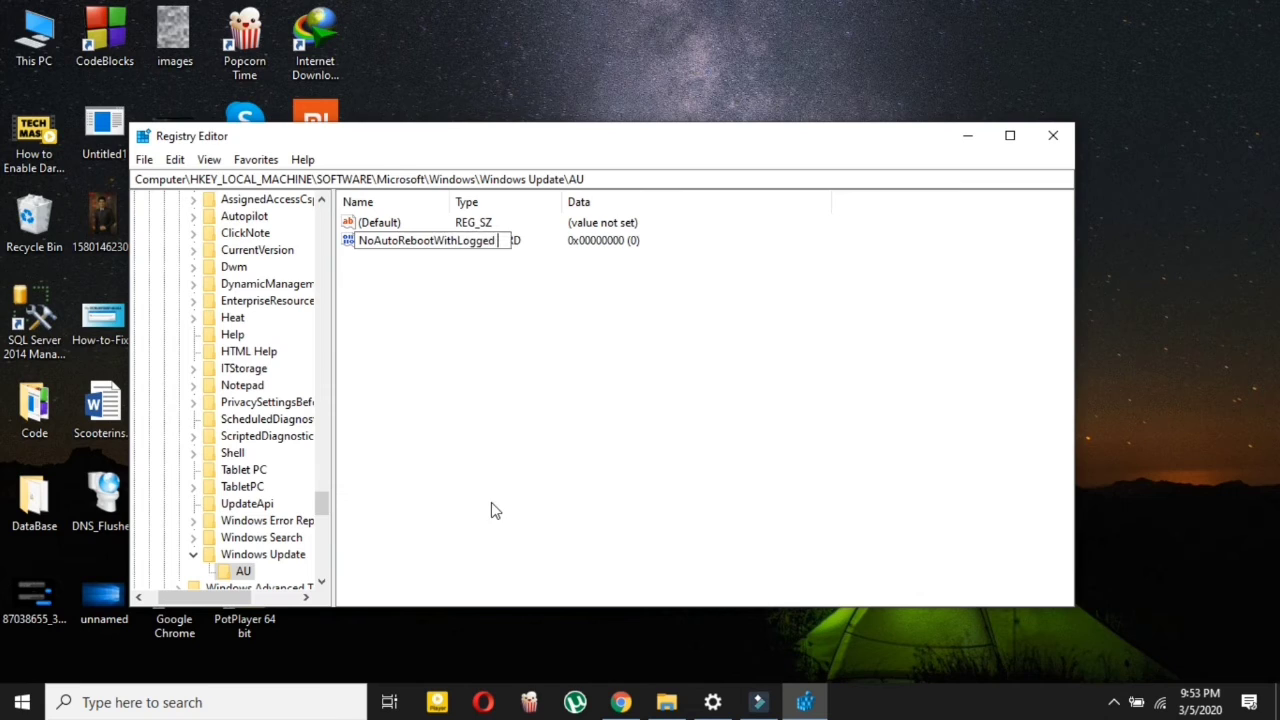
type("OnUser")
key("Return")
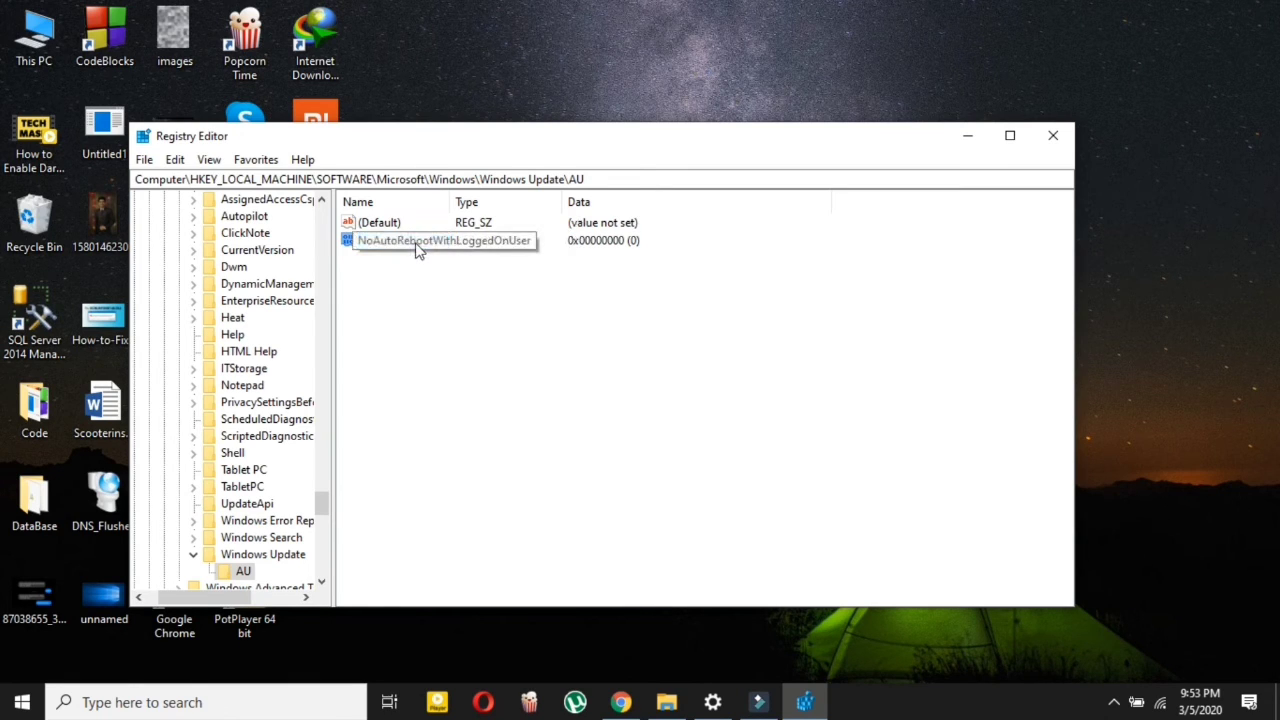
Step: Set the value data of NoAutoRebootWithLoggedOnUser to 1 and close Registry Editor
right_click(391, 252)
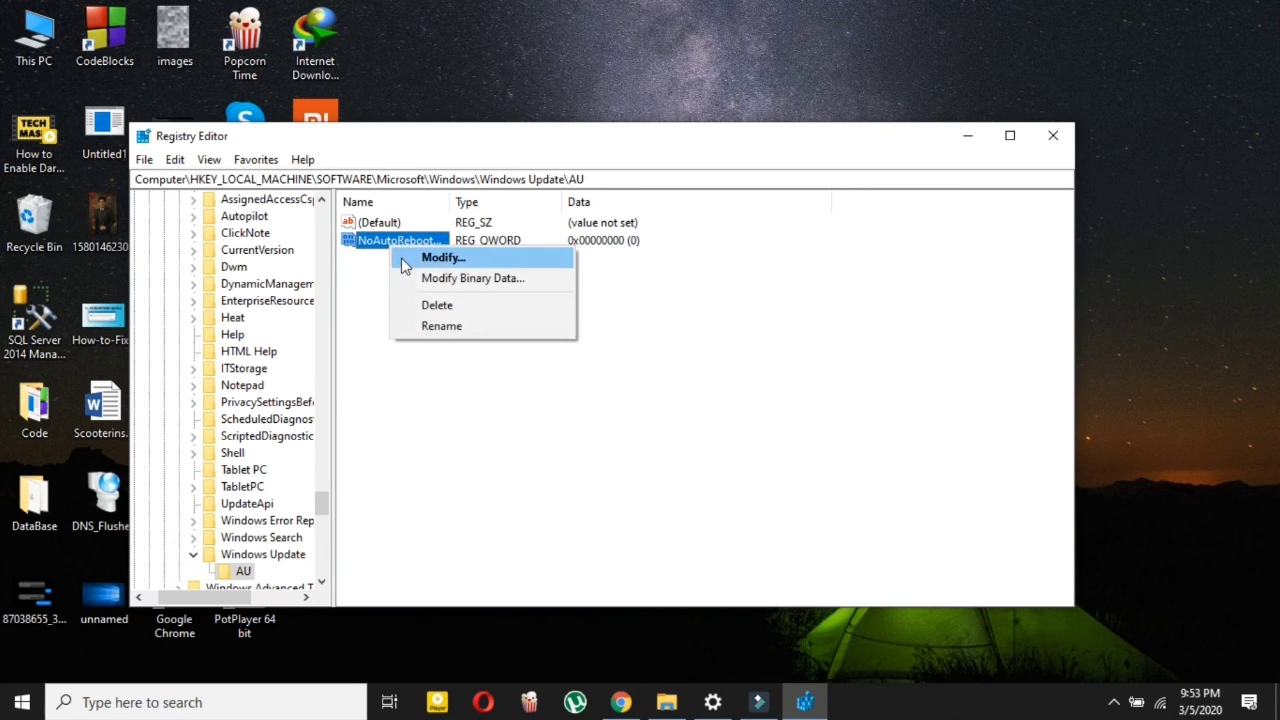
left_click(404, 262)
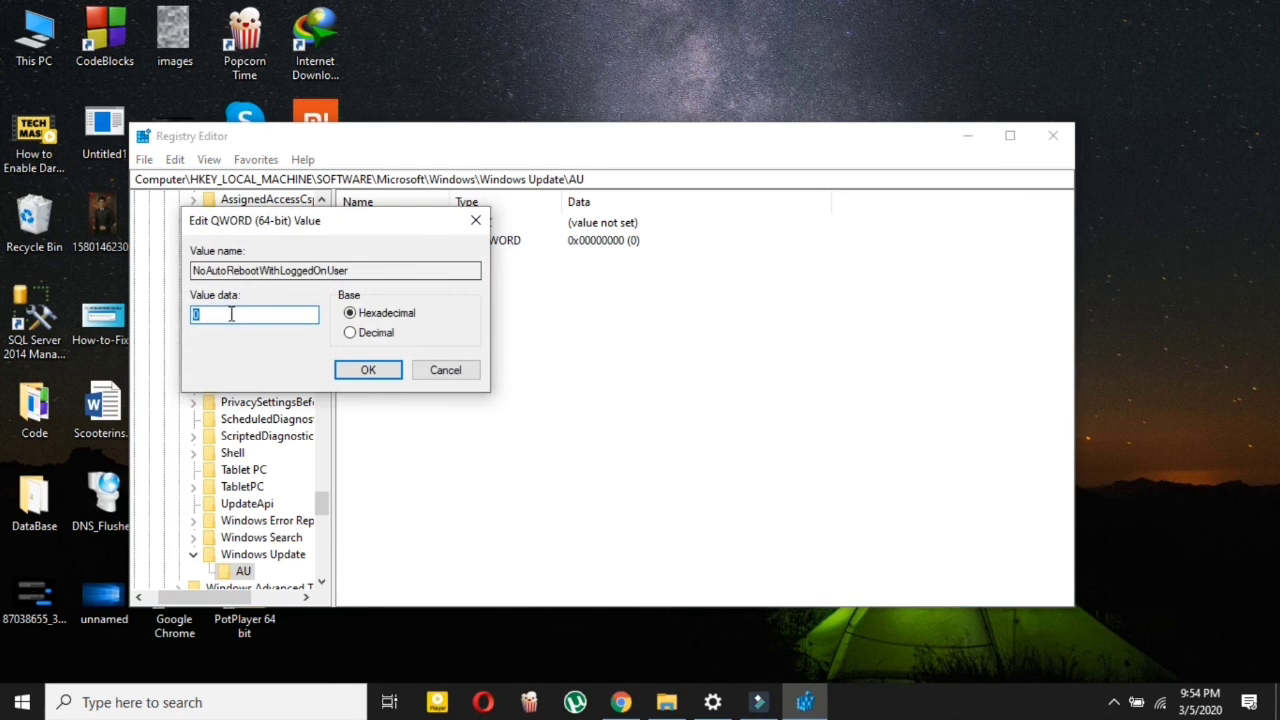
type("1")
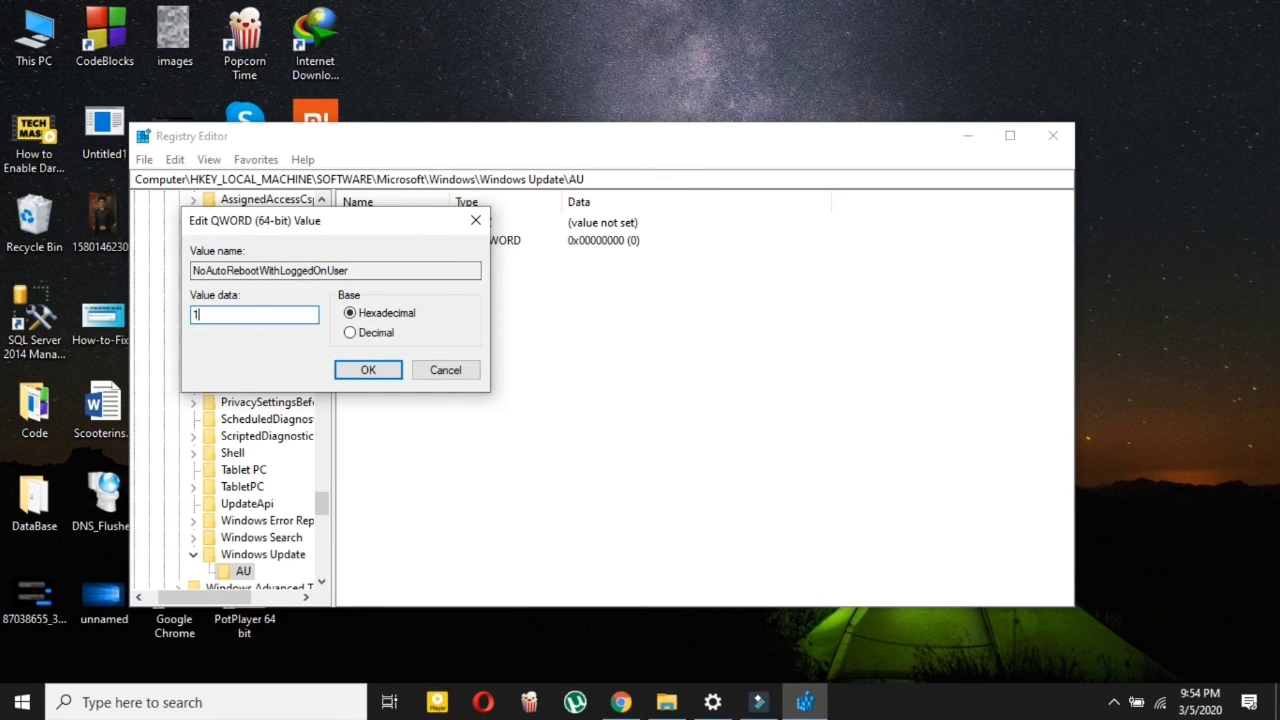
left_click(358, 370)
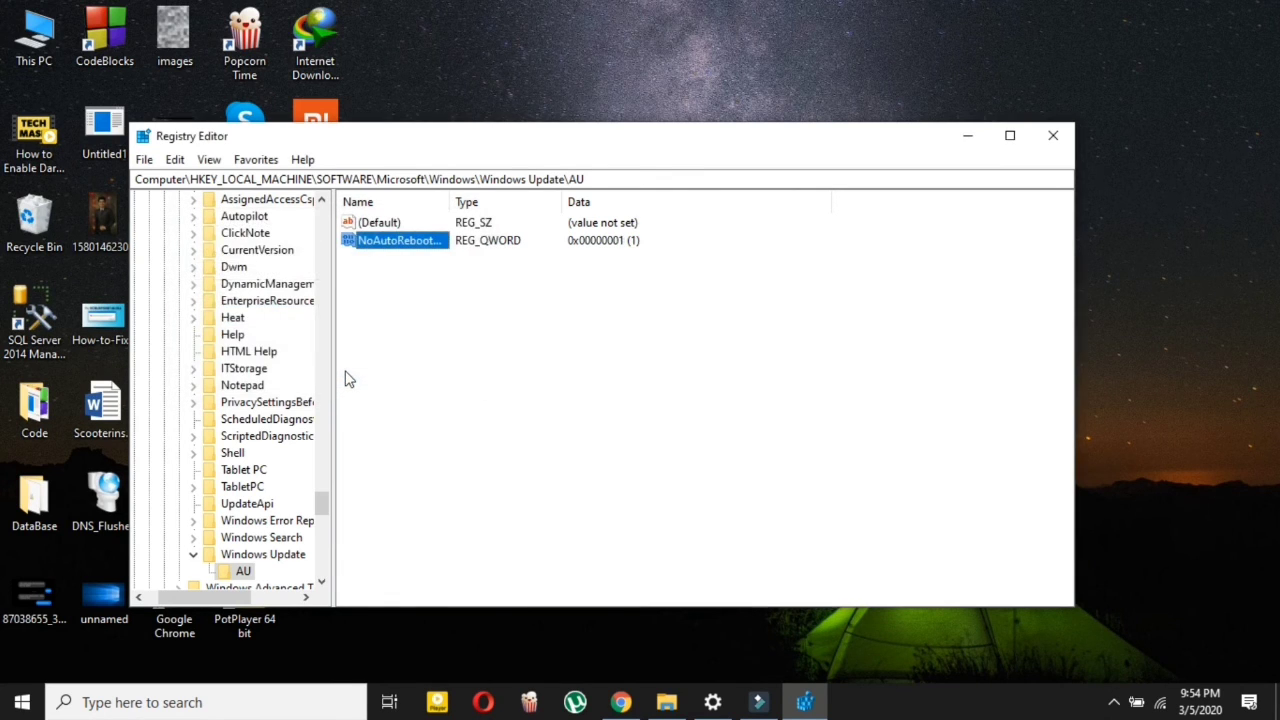
left_click(1045, 140)
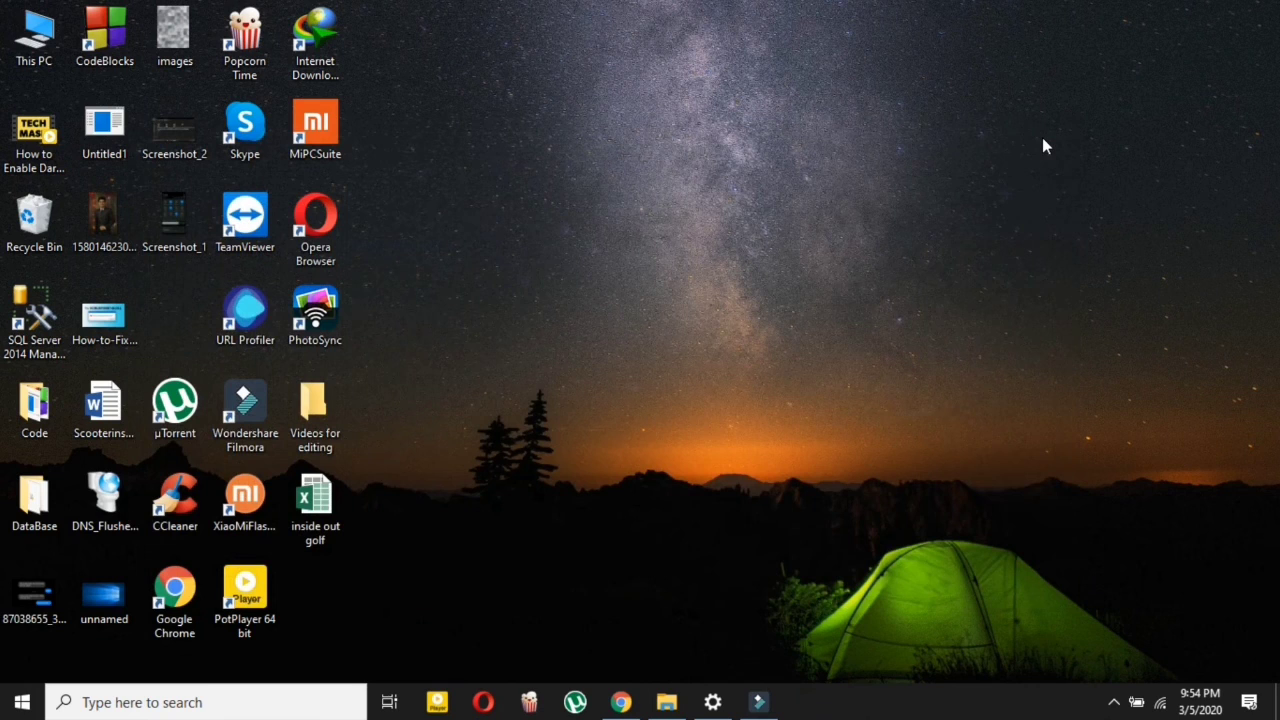